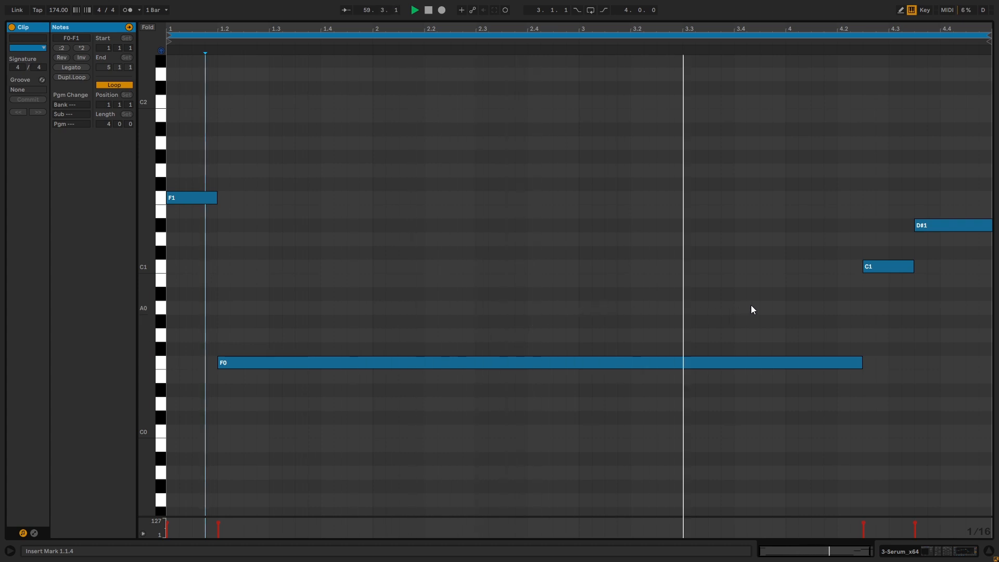
# Load the analog Basic Shapes wavetable into oscillator A.
pyautogui.press('space')
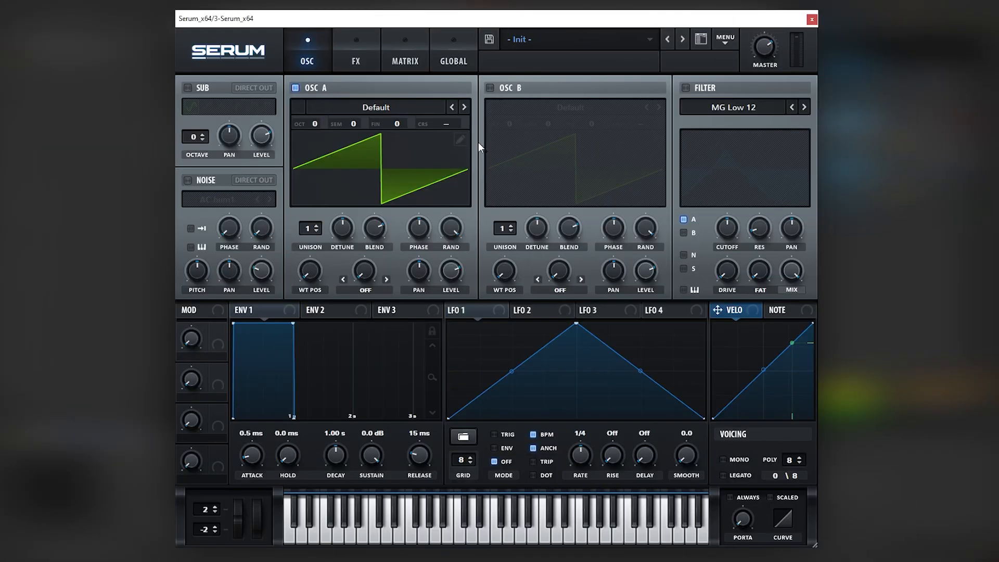
pyautogui.click(352, 109)
pyautogui.moveTo(359, 148)
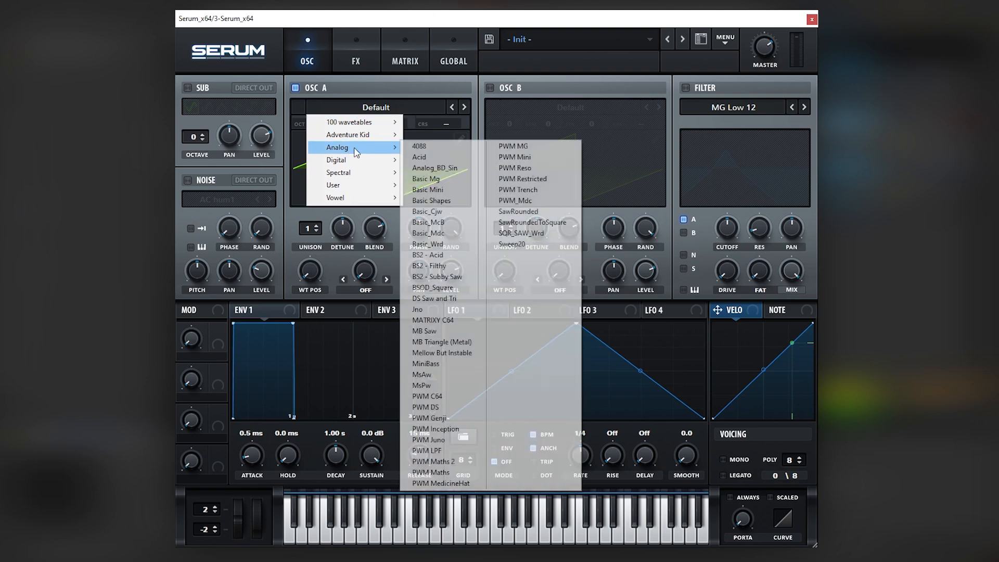
pyautogui.click(432, 199)
# Turn on oscillator B with the analog Basic Shapes wavetable and move its wavetable position to the saw shape.
pyautogui.click(490, 87)
pyautogui.click(571, 108)
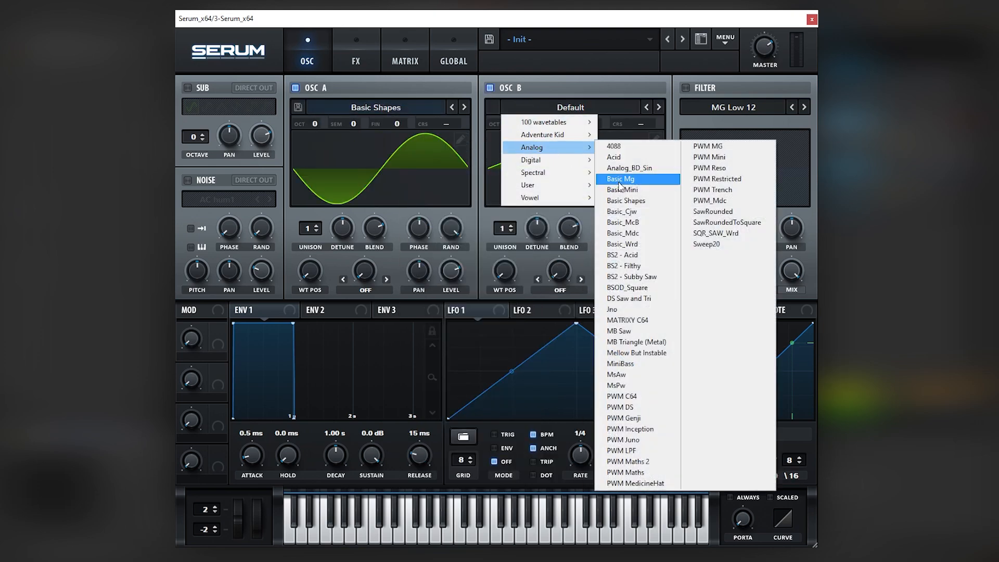
pyautogui.click(633, 201)
pyautogui.moveTo(510, 246); pyautogui.dragTo(492, 231)
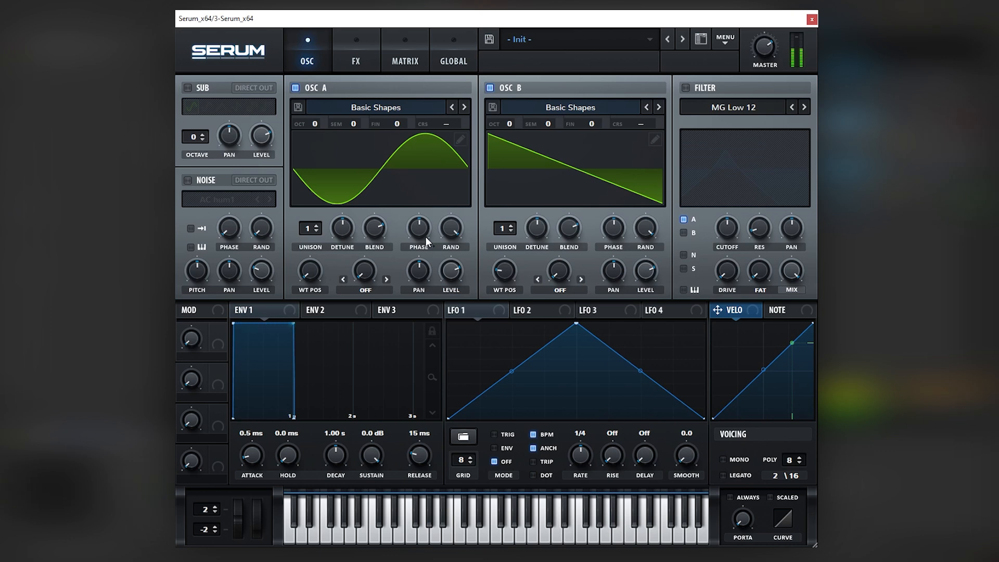
# Set oscillator A to 2 unison voices with a detune of about 0.02 and switch oscillator B off.
pyautogui.moveTo(306, 234); pyautogui.dragTo(306, 229)
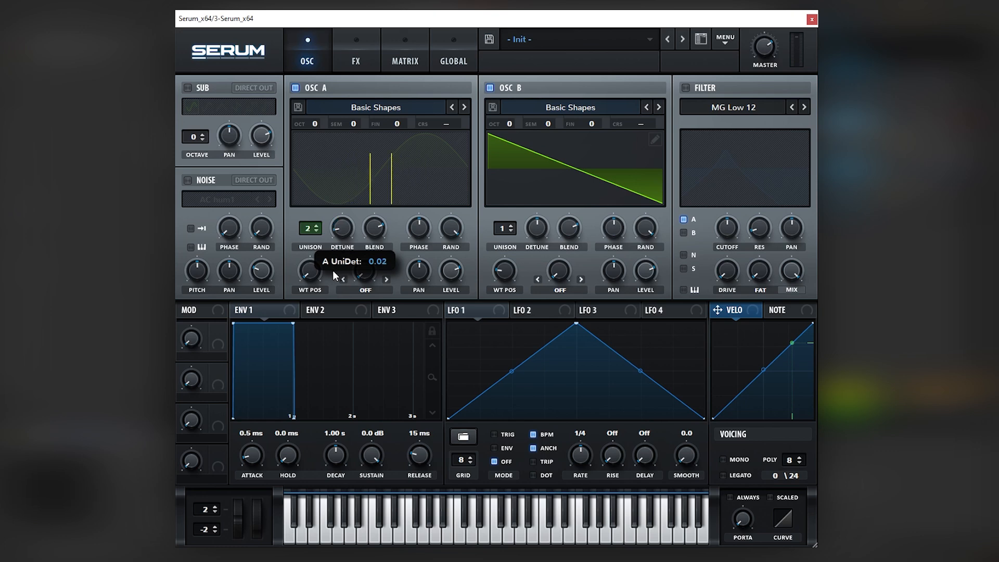
pyautogui.click(490, 87)
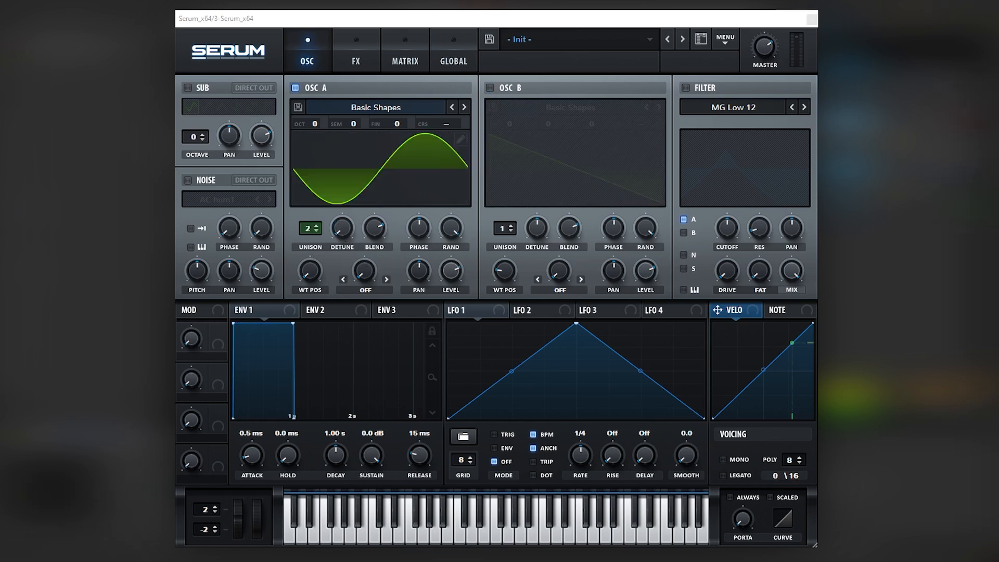
pyautogui.click(478, 146)
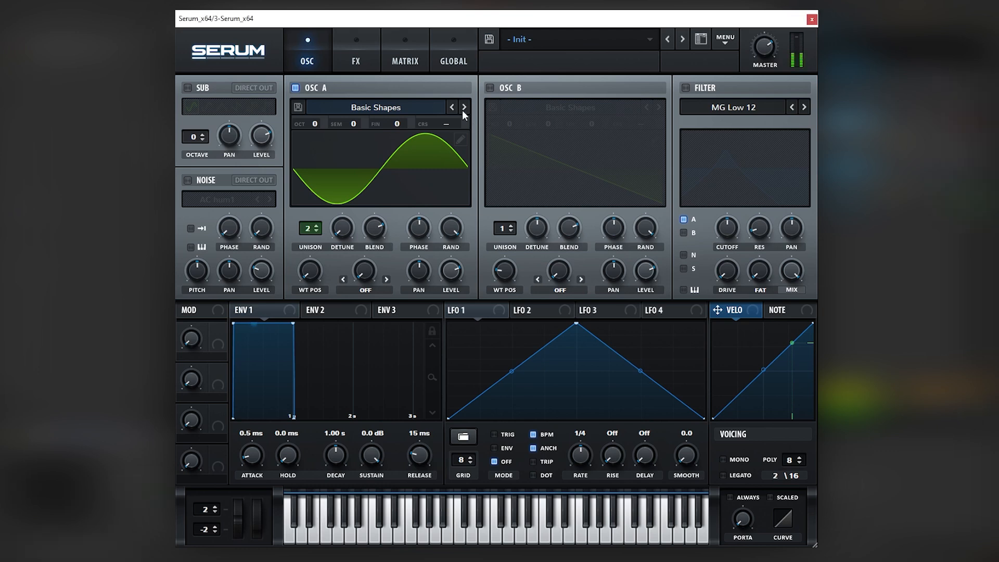
# Turn oscillator A's phase, phase randomness and unison detune down to their minimum.
pyautogui.click(453, 61)
pyautogui.moveTo(338, 229); pyautogui.dragTo(343, 197)
pyautogui.moveTo(310, 266); pyautogui.dragTo(304, 292)
pyautogui.moveTo(346, 225); pyautogui.dragTo(330, 239)
pyautogui.moveTo(444, 230); pyautogui.dragTo(419, 302)
pyautogui.moveTo(417, 238); pyautogui.dragTo(352, 316)
pyautogui.moveTo(348, 219); pyautogui.dragTo(375, 182)
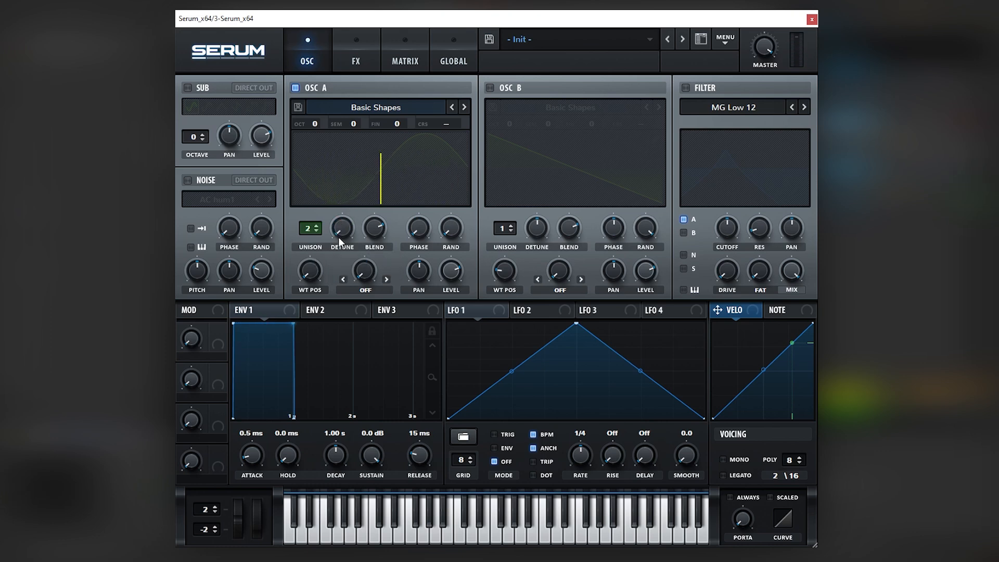
# Switch oscillator B back on and give it 3 unison voices.
pyautogui.click(547, 92)
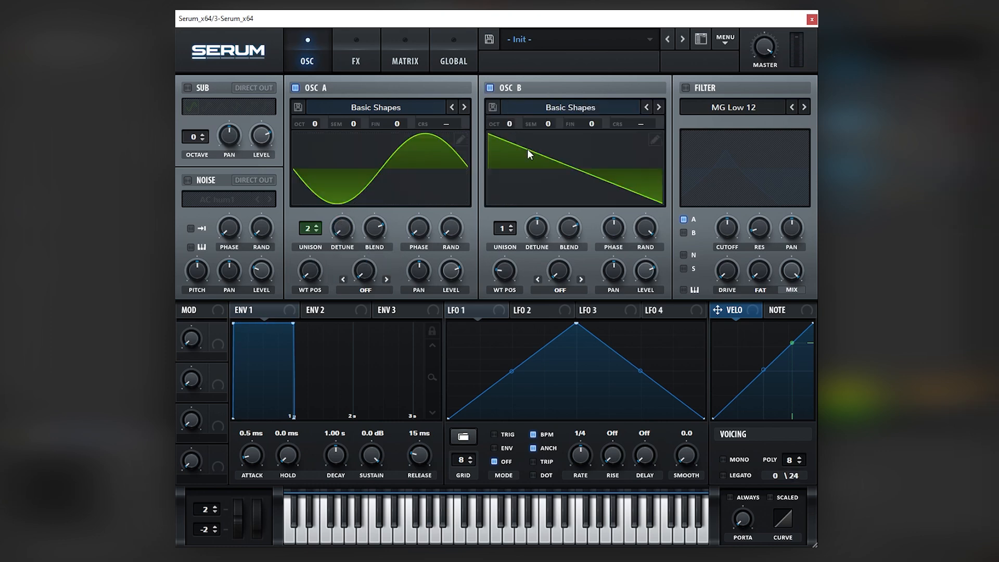
pyautogui.moveTo(504, 231); pyautogui.dragTo(535, 244)
# Assign Macro 1 to the detune of both oscillators and to oscillator B's level.
pyautogui.moveTo(220, 334); pyautogui.dragTo(330, 236)
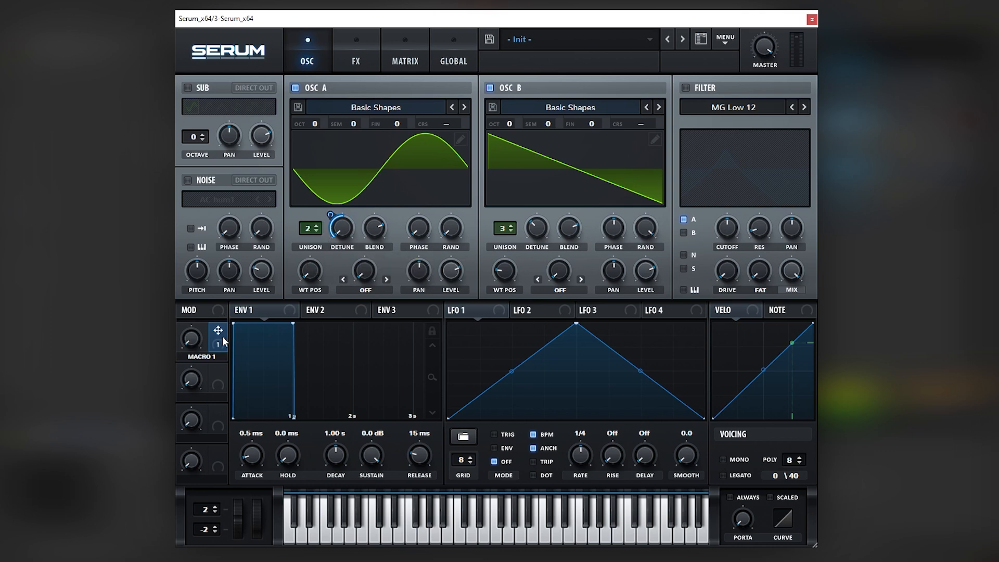
pyautogui.moveTo(536, 225); pyautogui.dragTo(536, 225)
pyautogui.moveTo(526, 215); pyautogui.dragTo(546, 223)
pyautogui.moveTo(637, 260); pyautogui.dragTo(645, 270)
pyautogui.moveTo(633, 257); pyautogui.dragTo(627, 290)
# Enable the filter, set its type to Band 24 and route only oscillator B through it.
pyautogui.click(686, 88)
pyautogui.click(723, 107)
pyautogui.moveTo(726, 125)
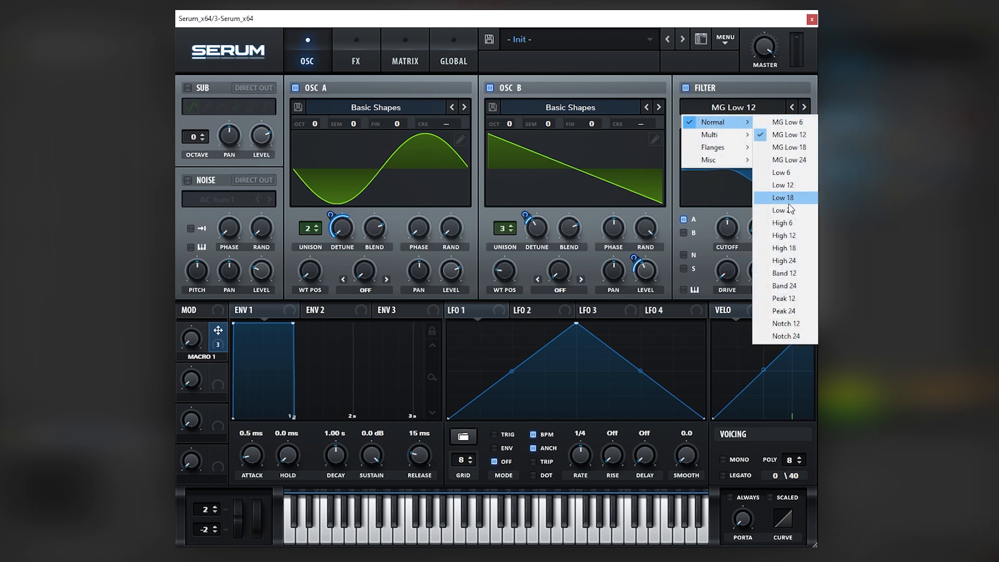
pyautogui.click(785, 286)
pyautogui.click(684, 219)
pyautogui.click(684, 233)
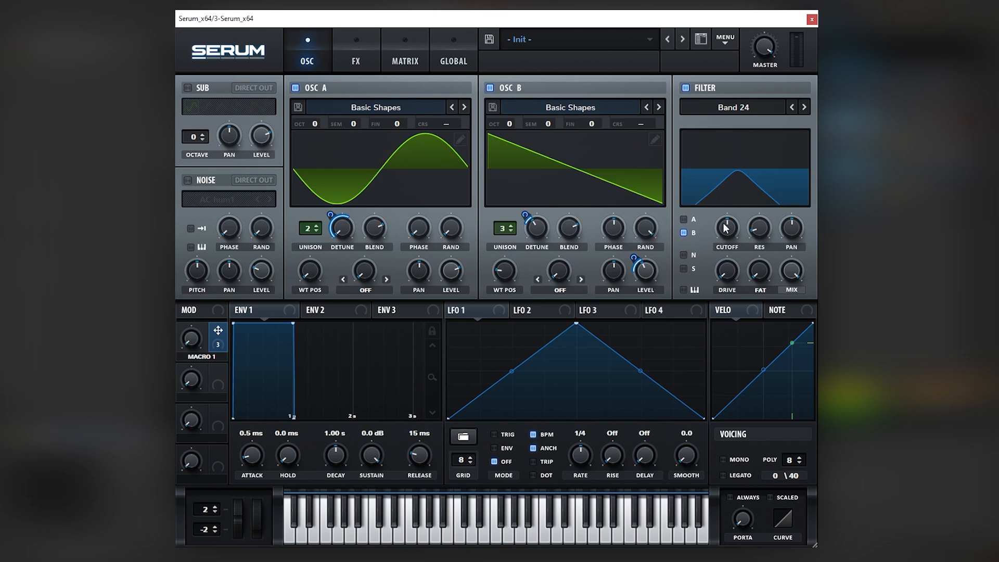
# Raise the filter's resonance, set its drive to about 82% and lower the cutoff.
pyautogui.moveTo(760, 233); pyautogui.dragTo(769, 194)
pyautogui.moveTo(721, 276); pyautogui.dragTo(761, 189)
pyautogui.moveTo(729, 227); pyautogui.dragTo(729, 276)
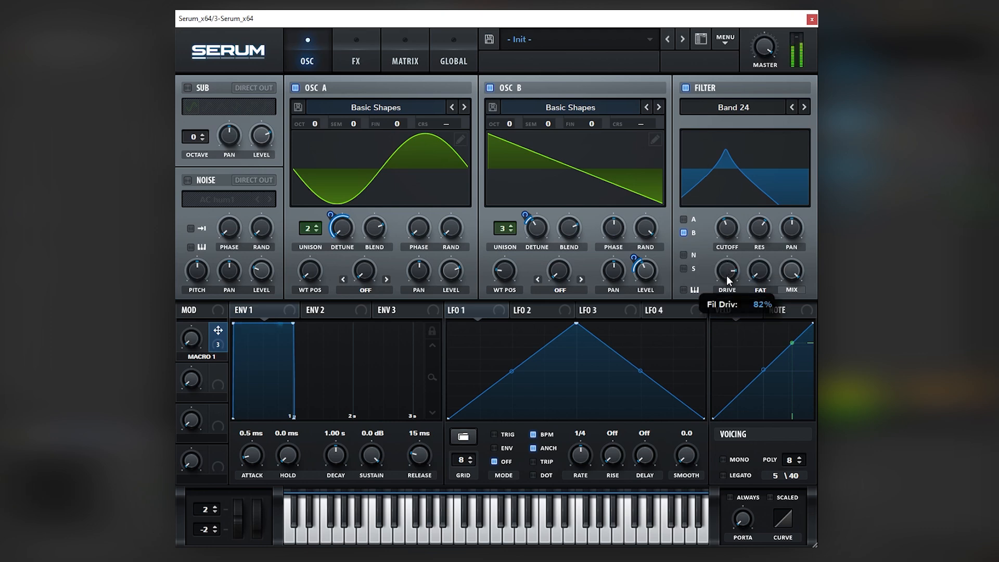
pyautogui.moveTo(729, 229); pyautogui.dragTo(731, 231)
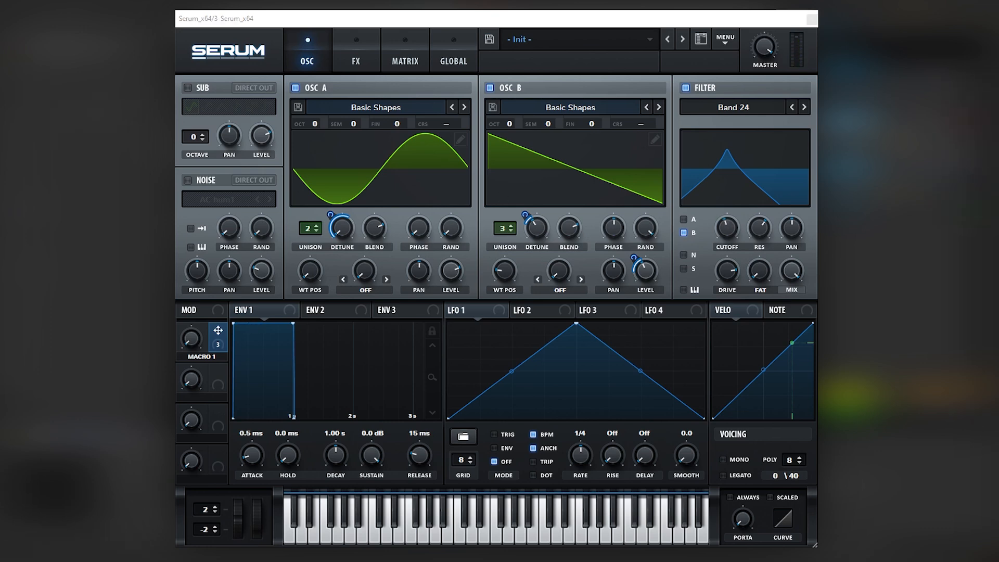
# Enable the Hyper/Dimension and Distortion effects and raise the Tube distortion's drive.
pyautogui.click(347, 54)
pyautogui.click(225, 93)
pyautogui.click(237, 111)
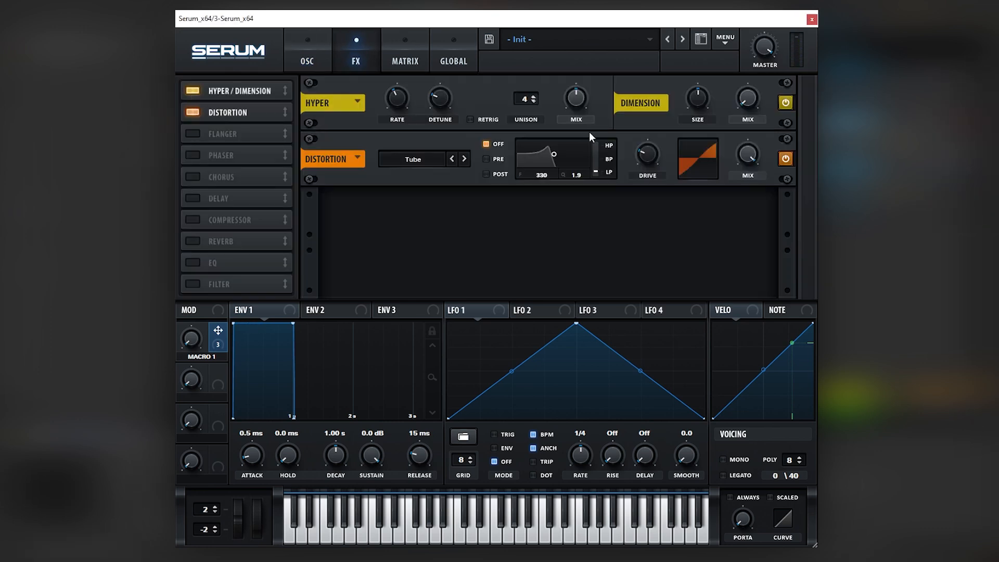
pyautogui.moveTo(645, 154); pyautogui.dragTo(668, 97)
# Enable the compressor in multiband mode and set its gain to about 3.9 dB.
pyautogui.click(197, 220)
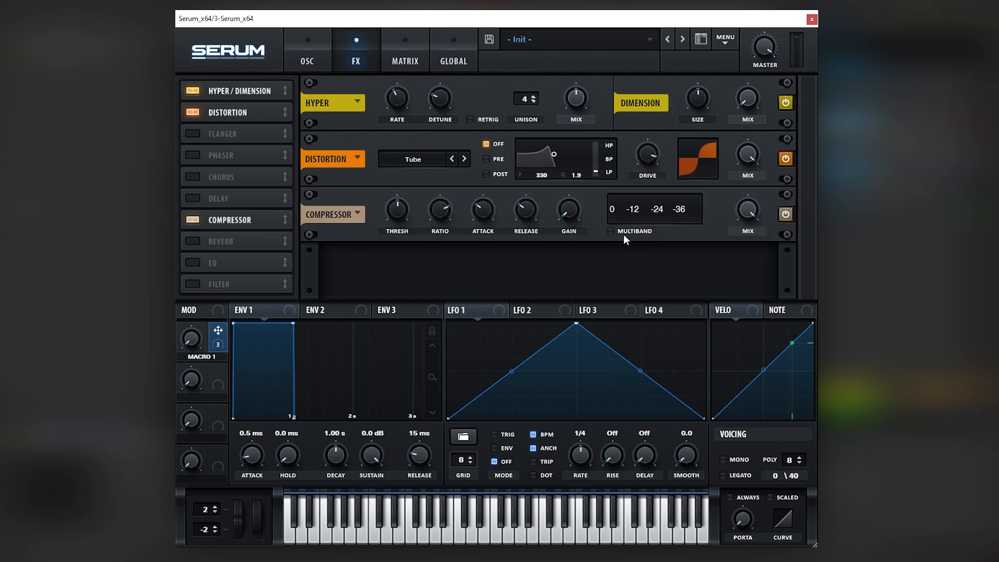
pyautogui.moveTo(569, 204)
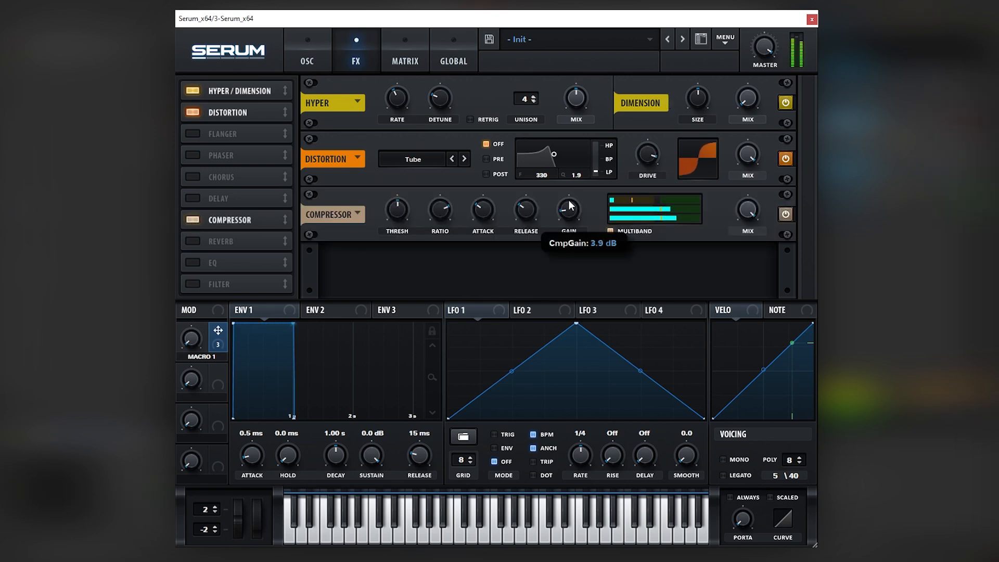
# Add an EQ ahead of the compressor, switch its low band to a peak shape and boost that band.
pyautogui.click(194, 262)
pyautogui.moveTo(208, 262); pyautogui.dragTo(224, 216)
pyautogui.click(506, 215)
pyautogui.moveTo(468, 209); pyautogui.dragTo(477, 181)
pyautogui.moveTo(434, 208); pyautogui.dragTo(405, 211)
pyautogui.click(319, 65)
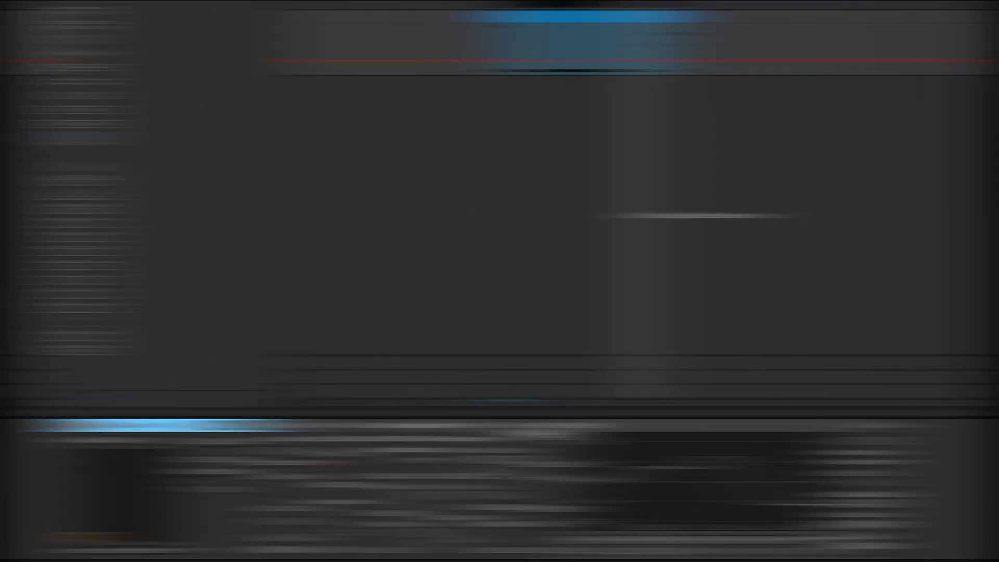
# Shape EQ Eight with a peak boost just below 1 kHz and a -8.55 dB high shelf at 1.53 kHz.
pyautogui.moveTo(739, 525); pyautogui.dragTo(548, 452)
pyautogui.click(613, 455)
pyautogui.moveTo(658, 460)
pyautogui.mouseDown()
pyautogui.moveTo(740, 480)
pyautogui.moveTo(632, 437)
pyautogui.moveTo(598, 445)
pyautogui.moveTo(687, 461)
pyautogui.moveTo(672, 461)
pyautogui.mouseUp()
pyautogui.moveTo(598, 469); pyautogui.dragTo(602, 480)
pyautogui.moveTo(677, 464)
pyautogui.mouseDown()
pyautogui.moveTo(639, 467)
pyautogui.moveTo(665, 468)
pyautogui.mouseUp()
pyautogui.moveTo(692, 502); pyautogui.dragTo(688, 506)
# Show the Macro 1 automation on the Serum track and play the clip from bar 57 to review it.
pyautogui.rightClick(164, 449)
pyautogui.click(142, 478)
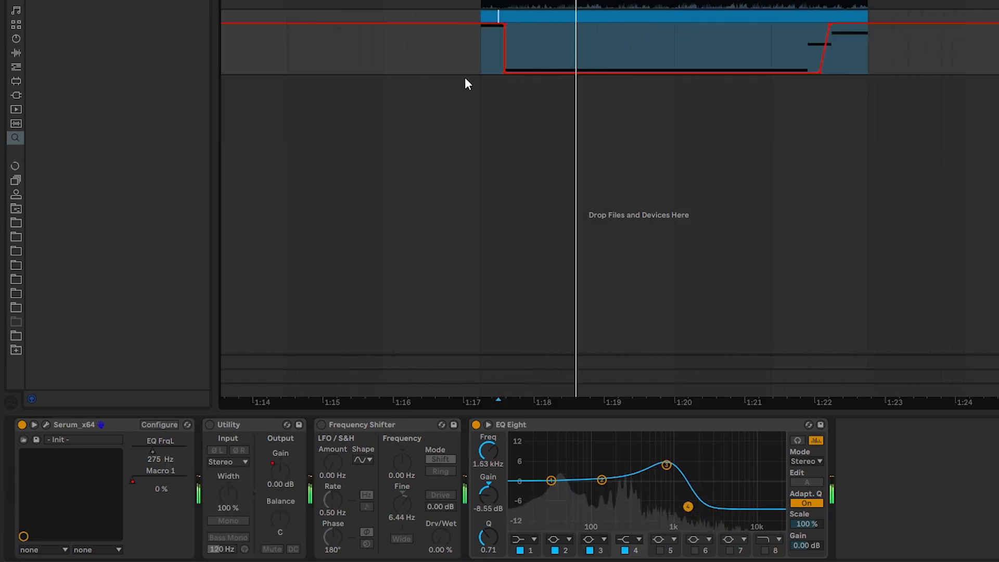
pyautogui.moveTo(470, 61); pyautogui.dragTo(505, 49)
pyautogui.press('space')
pyautogui.press('space')
pyautogui.press('space')
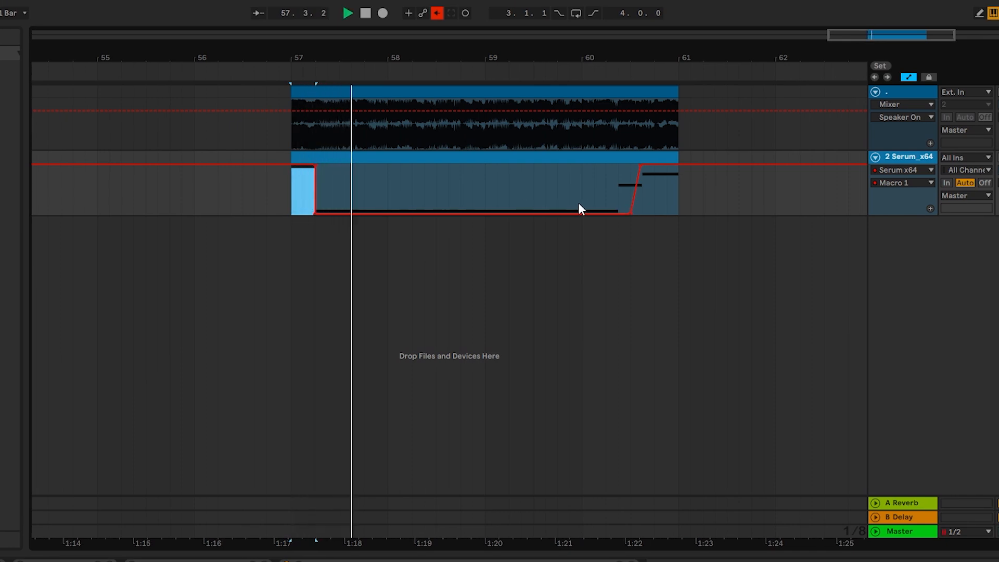
pyautogui.click(619, 175)
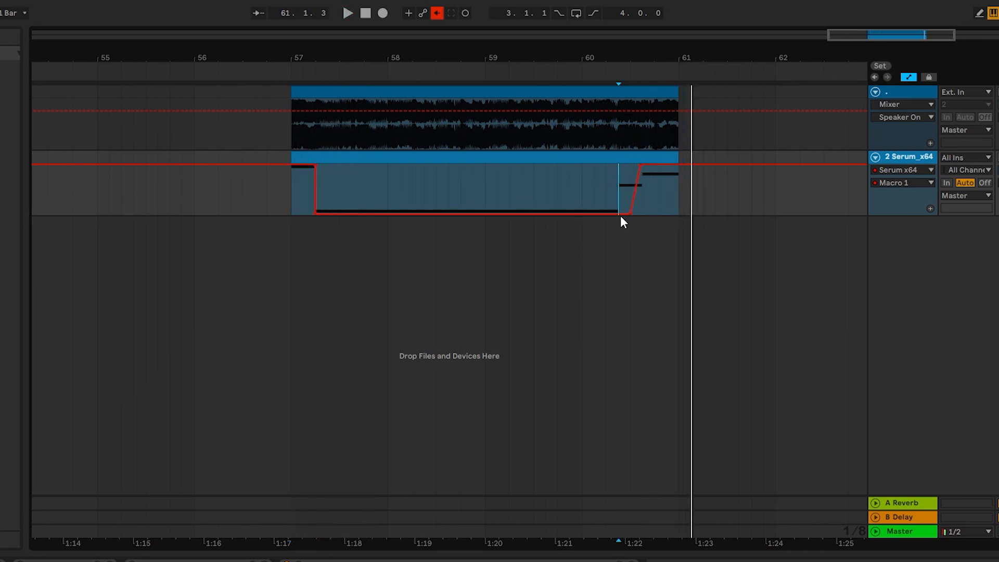
pyautogui.click(291, 197)
pyautogui.press('space')
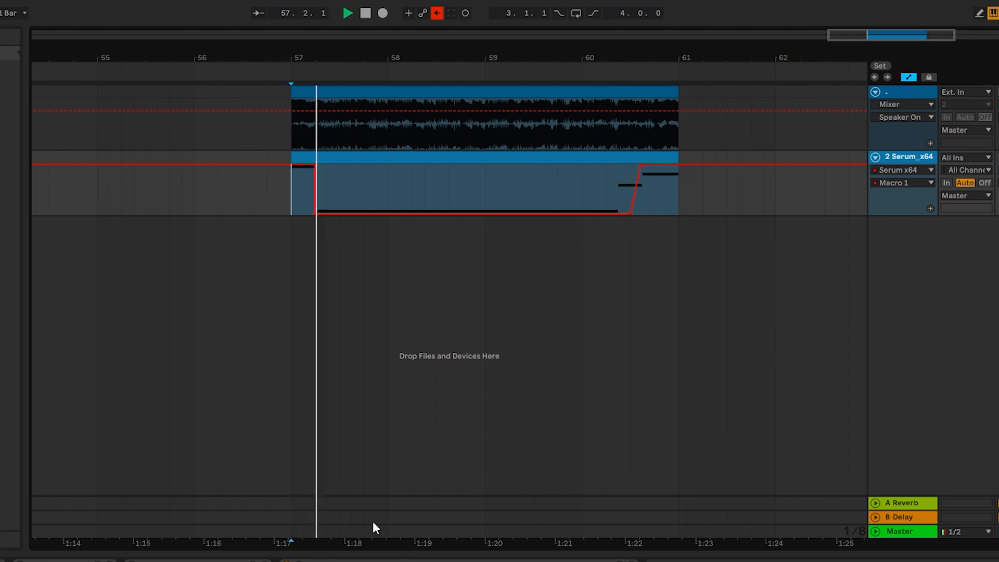
pyautogui.press('space')
# Reopen the Serum window and set the filter cutoff to about 205 Hz while auditioning the clip.
pyautogui.hotkey('ctrl', 'alt', 'p')
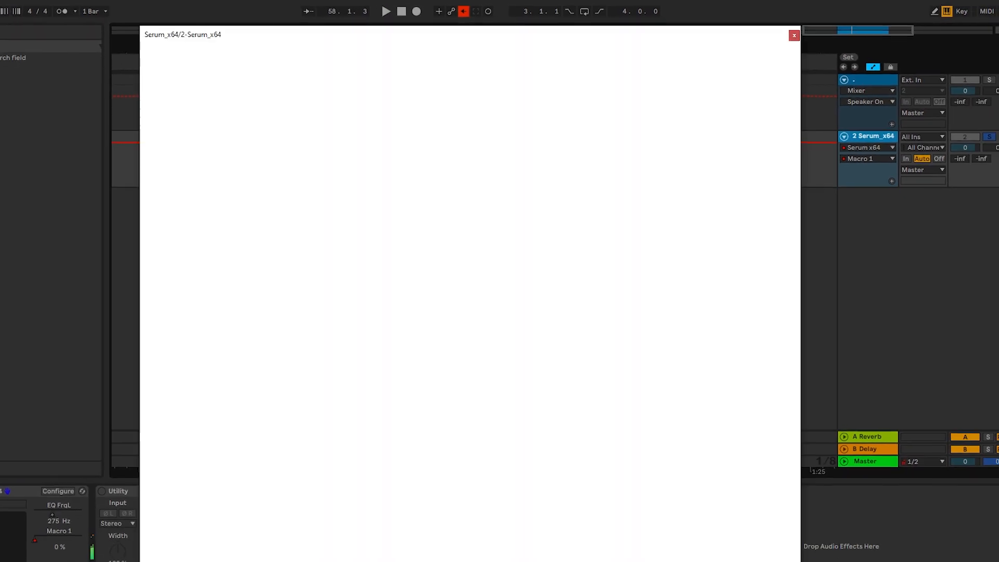
pyautogui.moveTo(701, 215); pyautogui.dragTo(702, 220)
pyautogui.press('space')
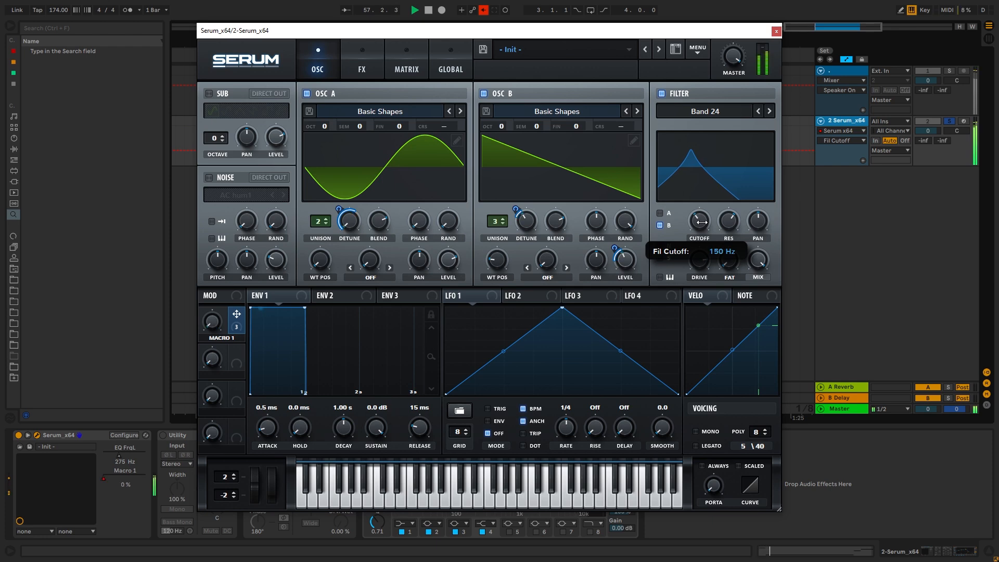
pyautogui.press('space')
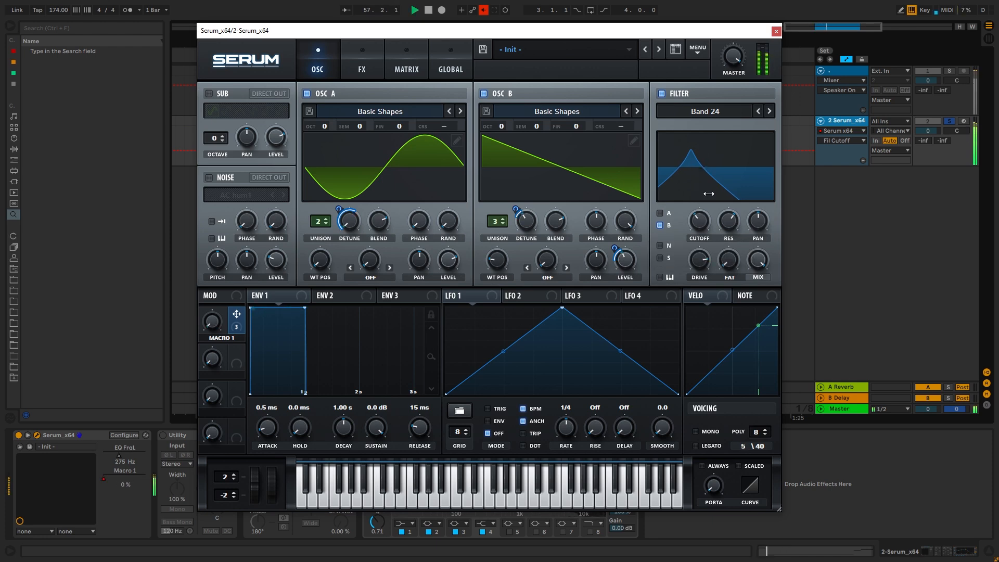
pyautogui.moveTo(704, 226); pyautogui.dragTo(705, 225)
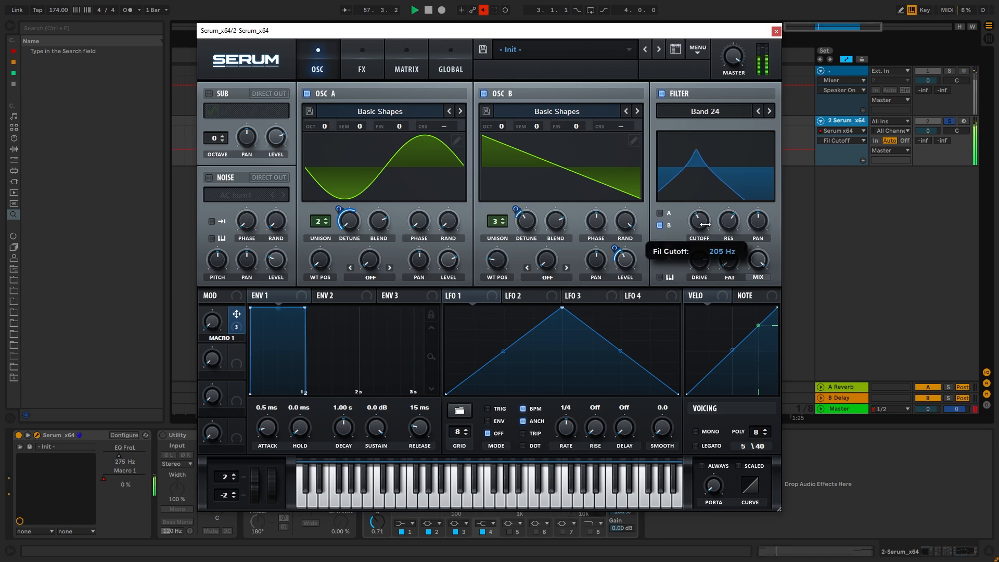
# Lower the low-band frequency of Serum's EQ effect and audition it.
pyautogui.click(362, 65)
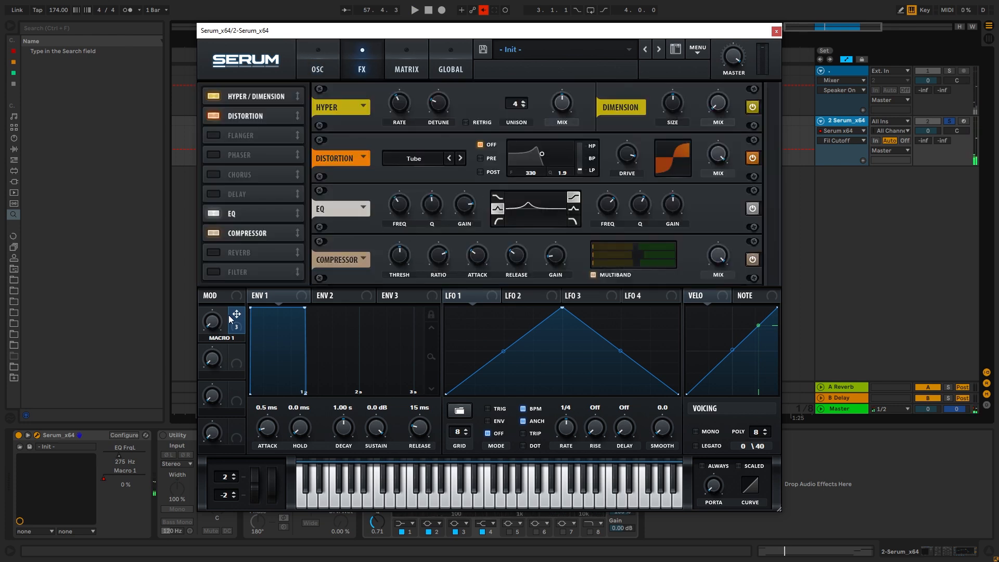
pyautogui.moveTo(400, 205)
pyautogui.mouseDown()
pyautogui.moveTo(400, 221)
pyautogui.moveTo(423, 203)
pyautogui.moveTo(406, 218)
pyautogui.mouseUp()
pyautogui.press('space')
pyautogui.press('space')
# Show the EQ FrqL automation on the Serum track, play the clip with it and return to Serum's oscillator page.
pyautogui.click(137, 449)
pyautogui.rightClick(137, 446)
pyautogui.click(141, 471)
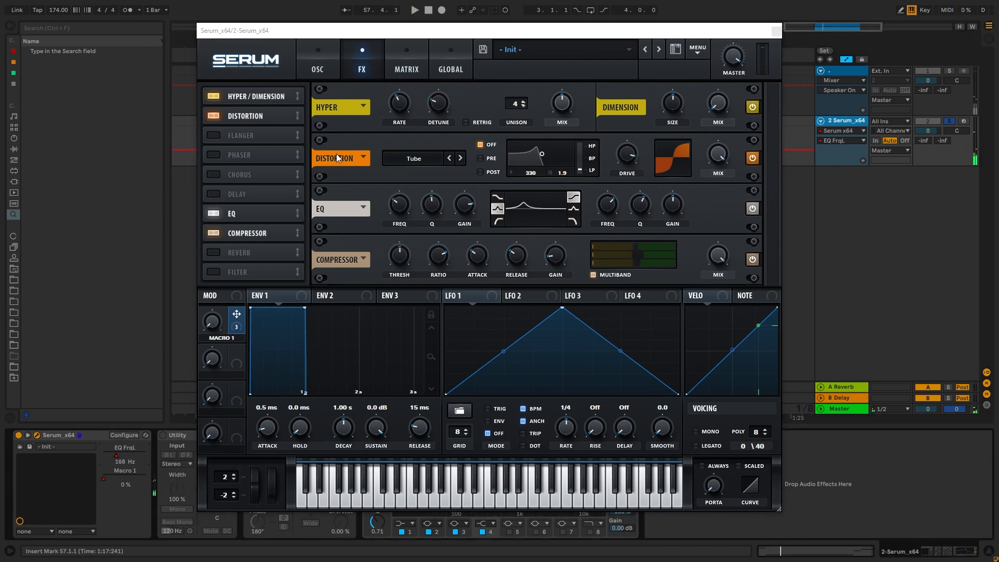
pyautogui.press('space')
pyautogui.click(322, 65)
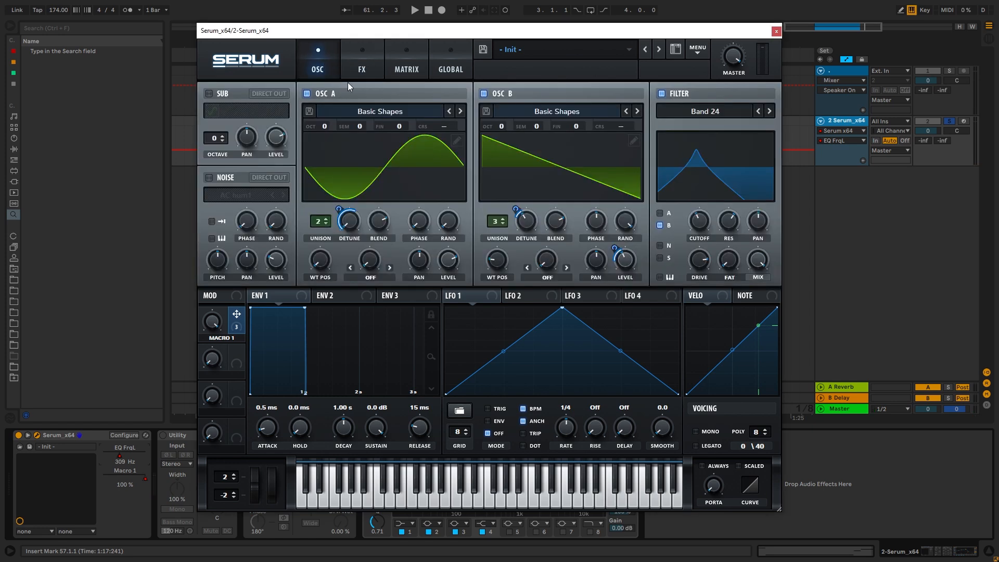